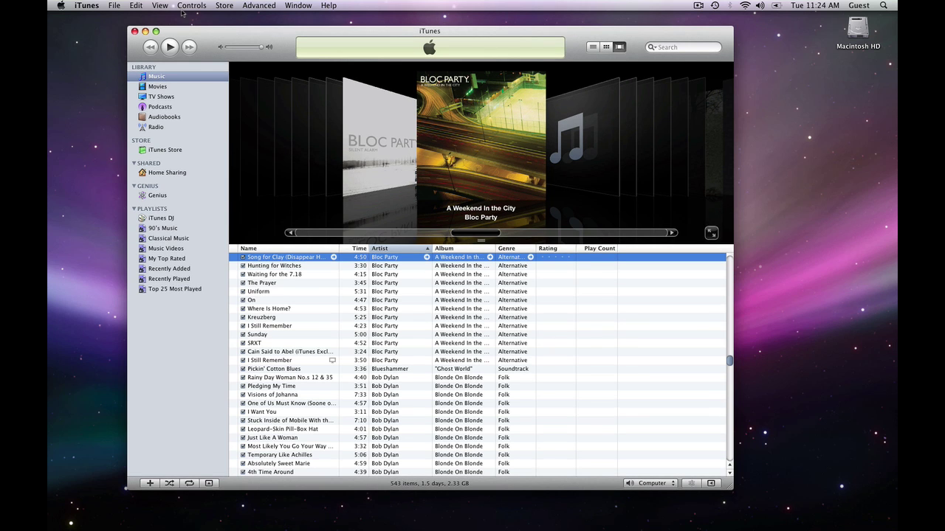
Export the iTunes library to the Desktop as Library.xml.
click(115, 4)
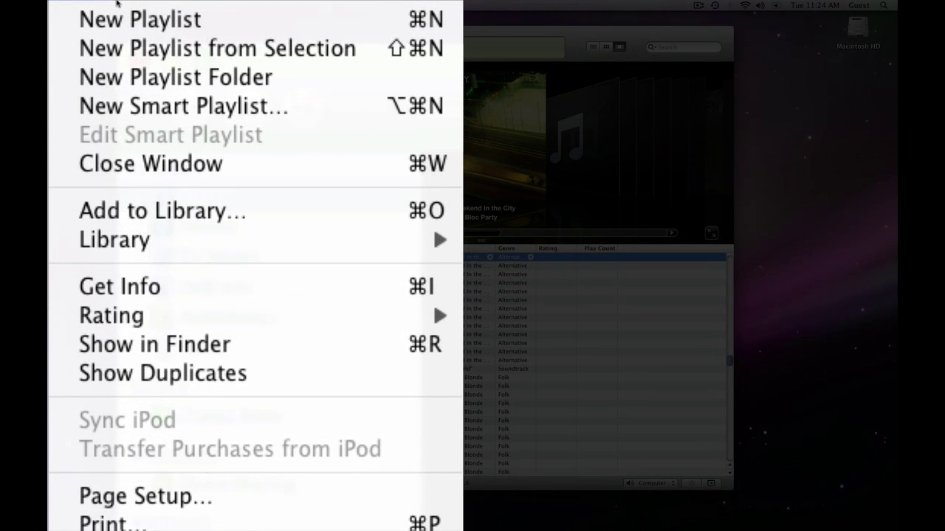
mouse_move(189, 240)
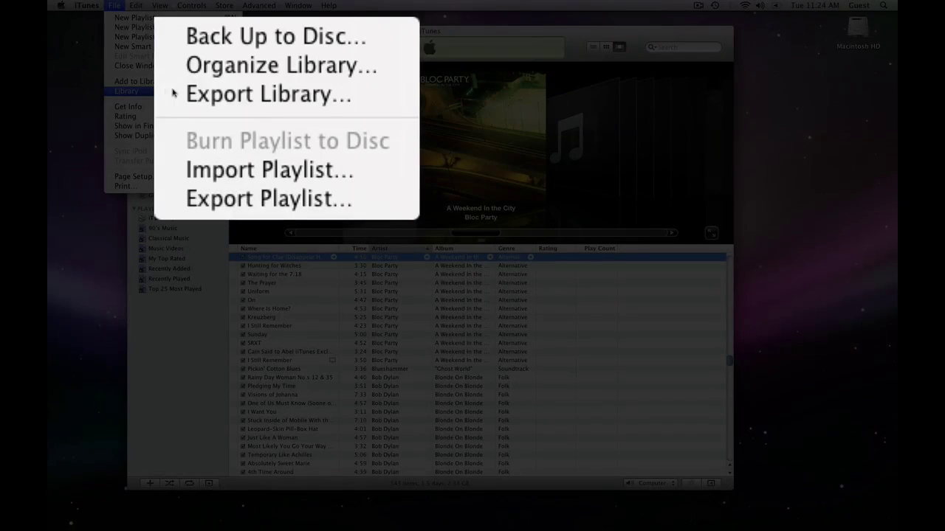
click(232, 96)
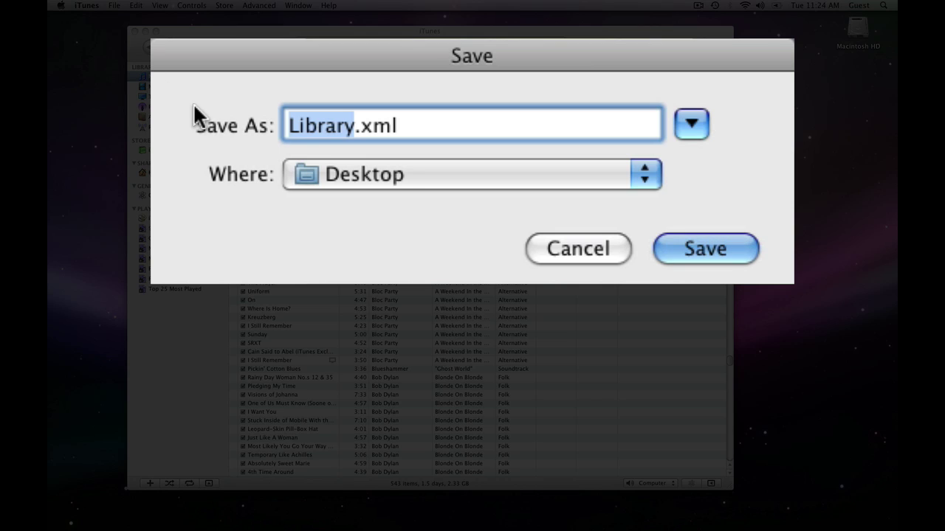
click(695, 249)
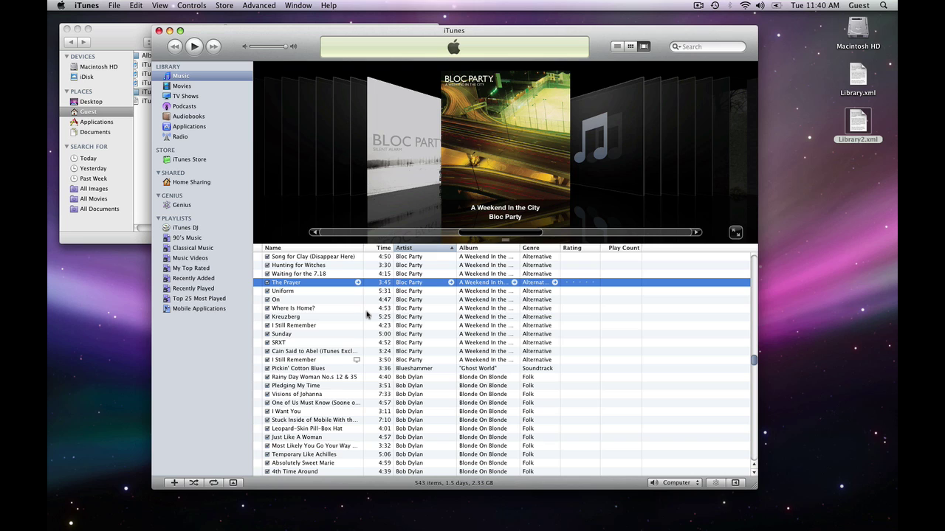
Reveal the song "The Prayer" in Finder and go up the folder hierarchy to locate the iTunes Media folder.
right_click(306, 286)
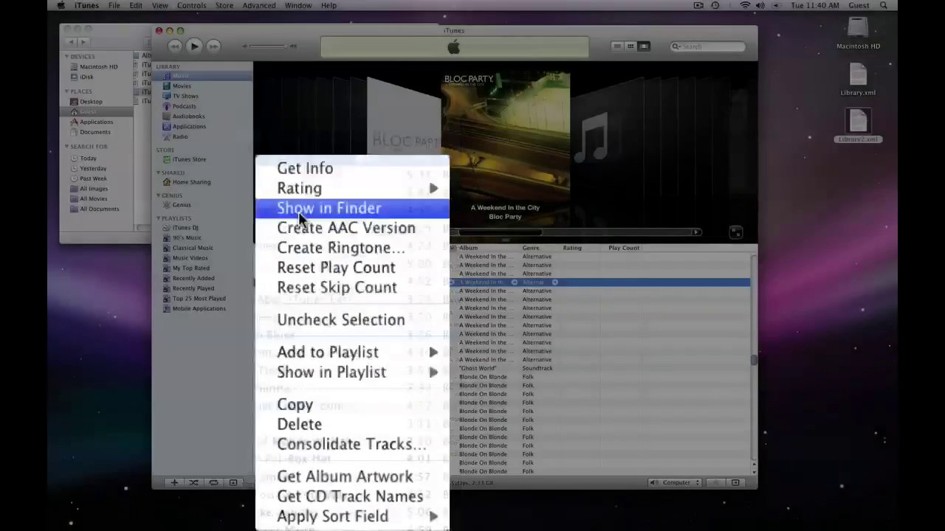
click(318, 210)
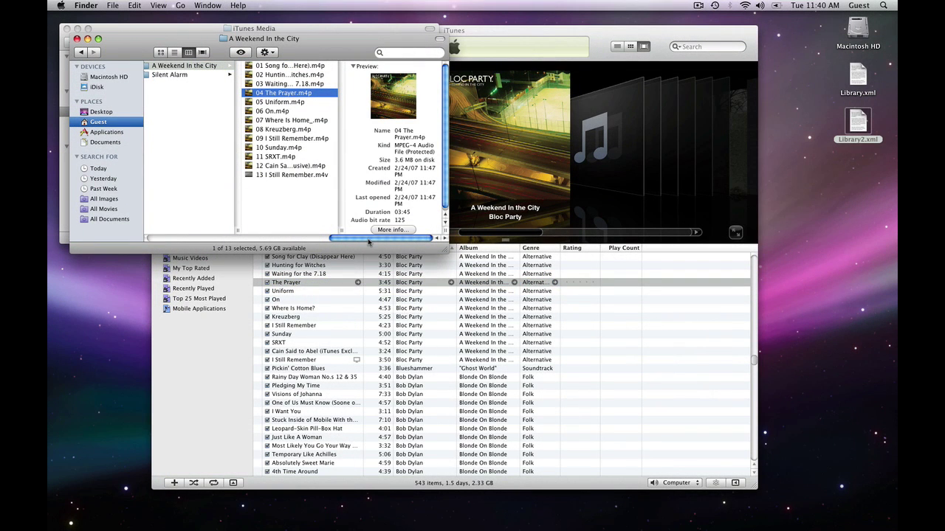
drag(368, 241, 253, 242)
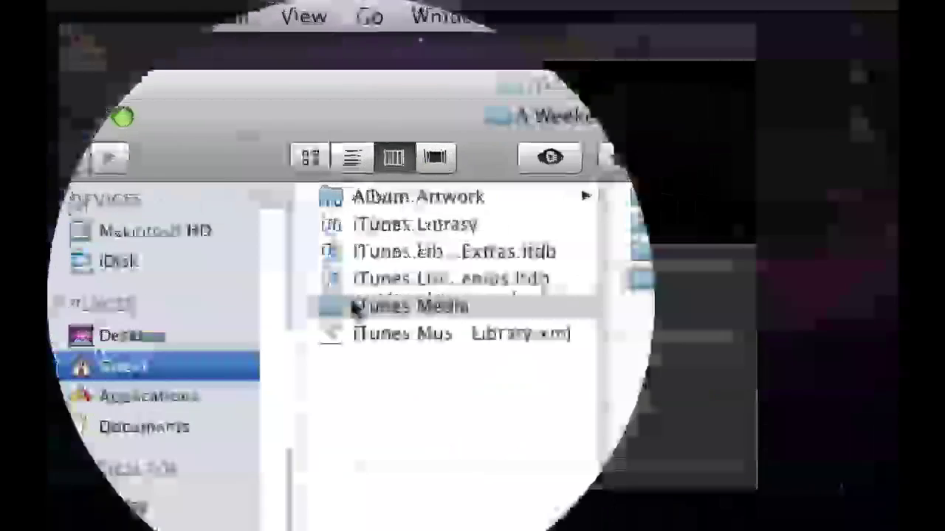
click(197, 103)
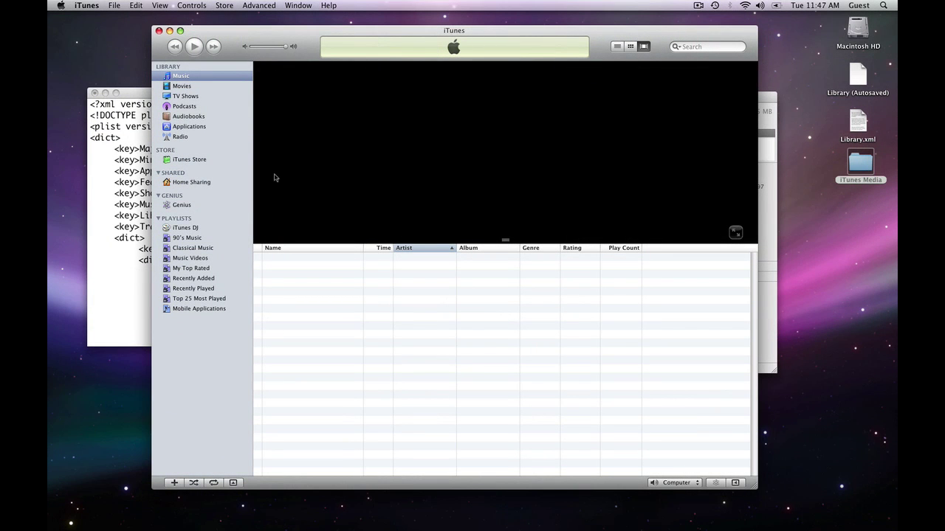
click(835, 129)
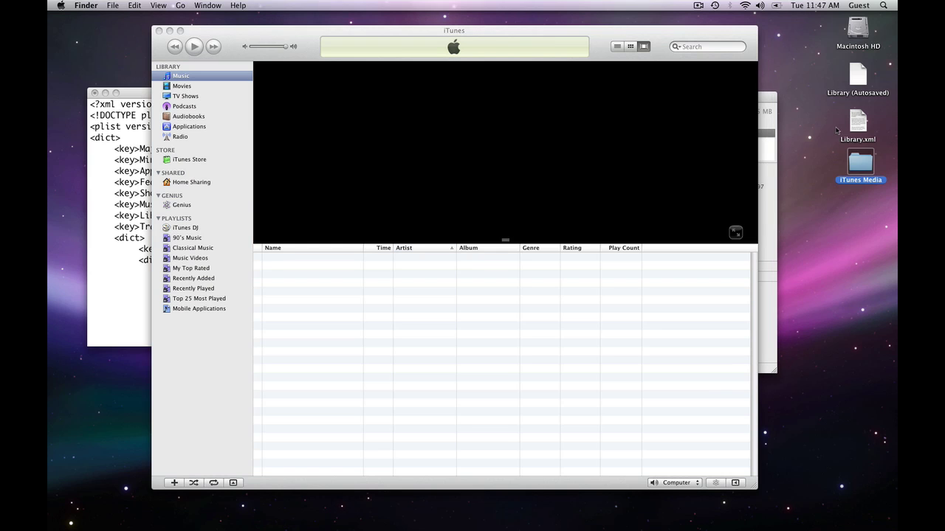
click(863, 127)
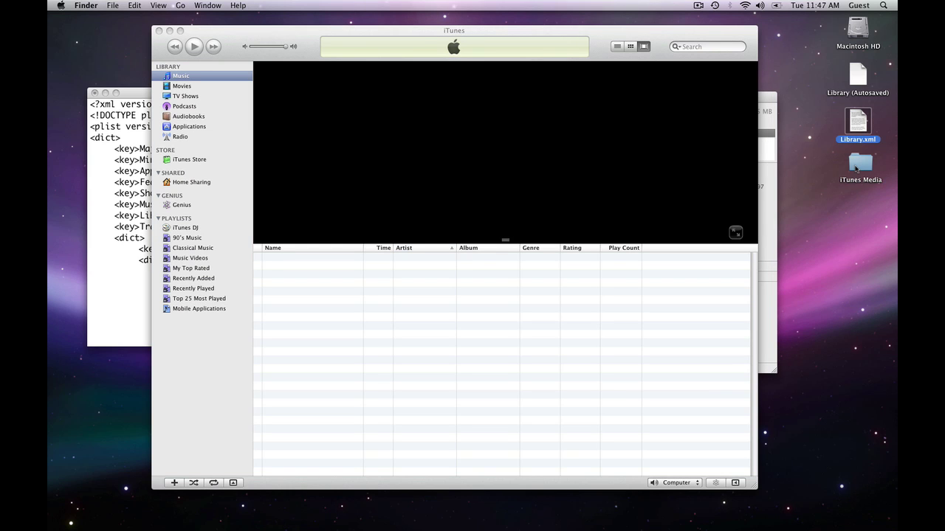
click(855, 167)
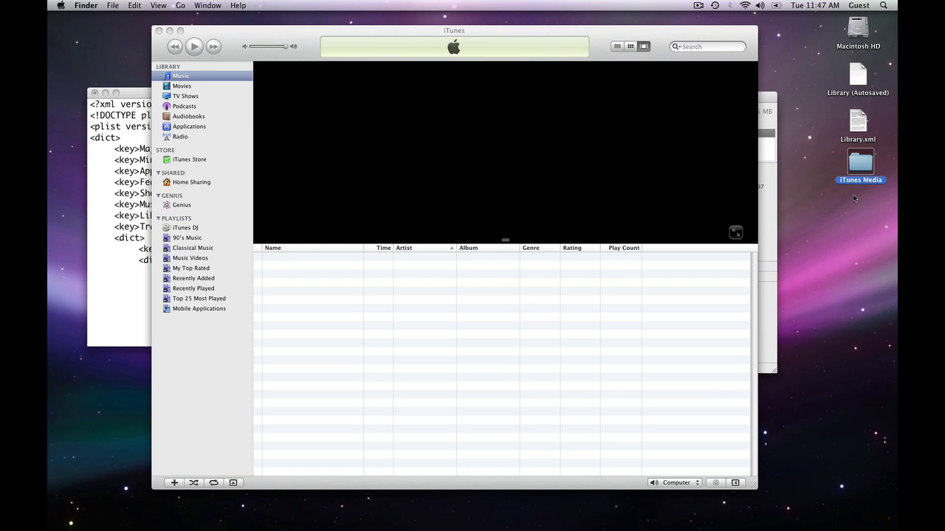
Check the iTunes Media folder location in the iTunes preferences.
click(343, 35)
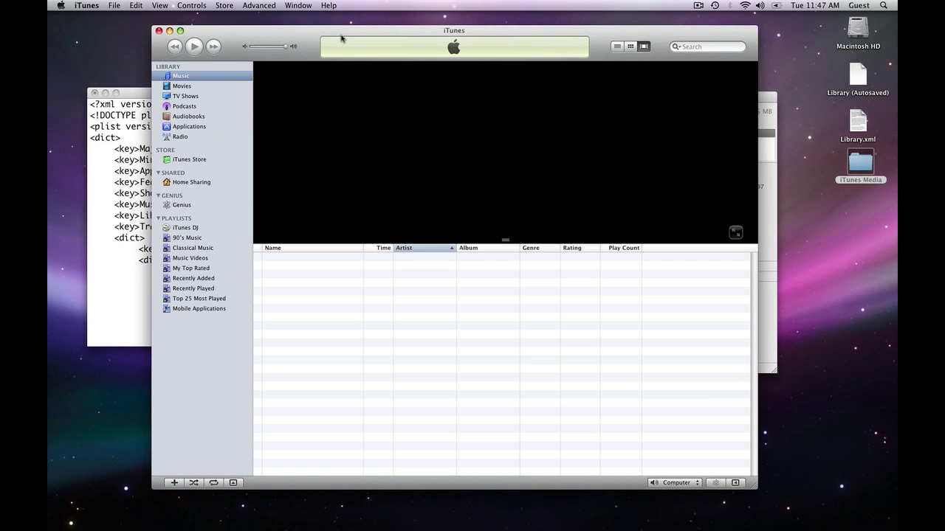
click(62, 5)
mouse_move(86, 6)
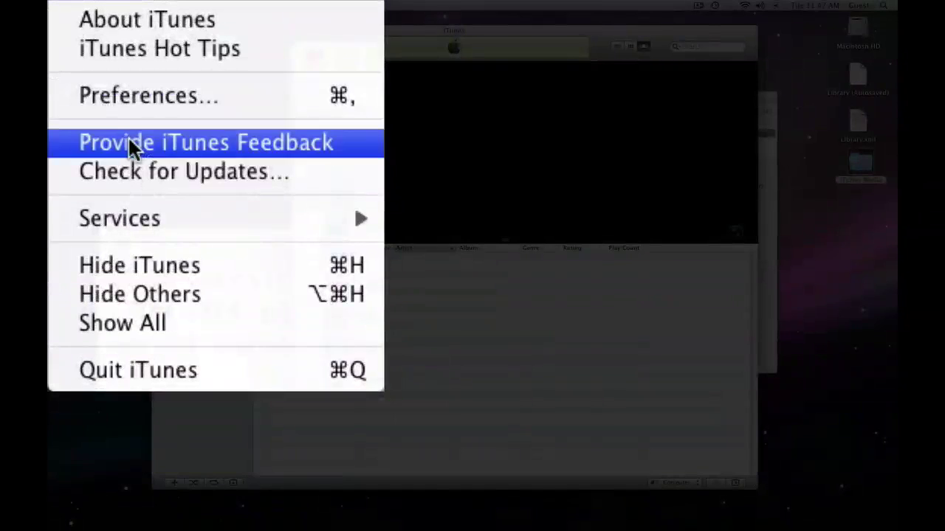
click(114, 96)
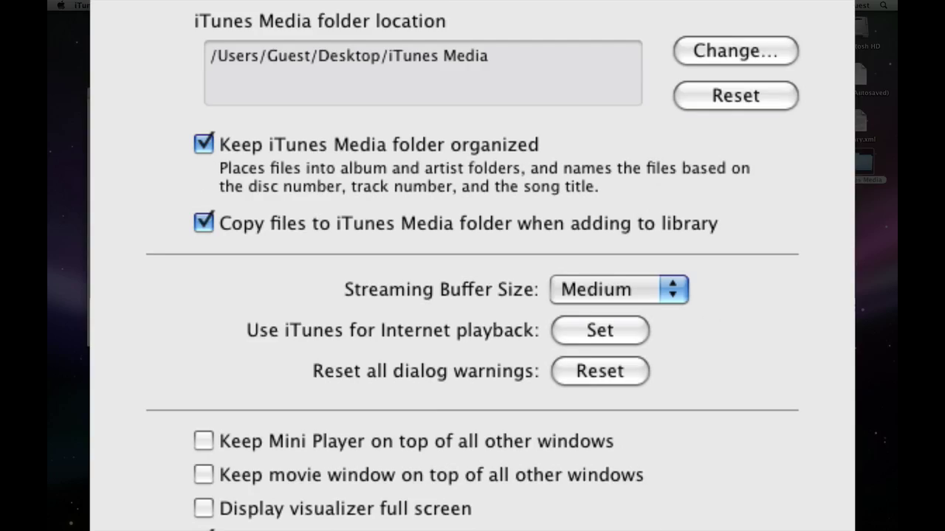
key(Return)
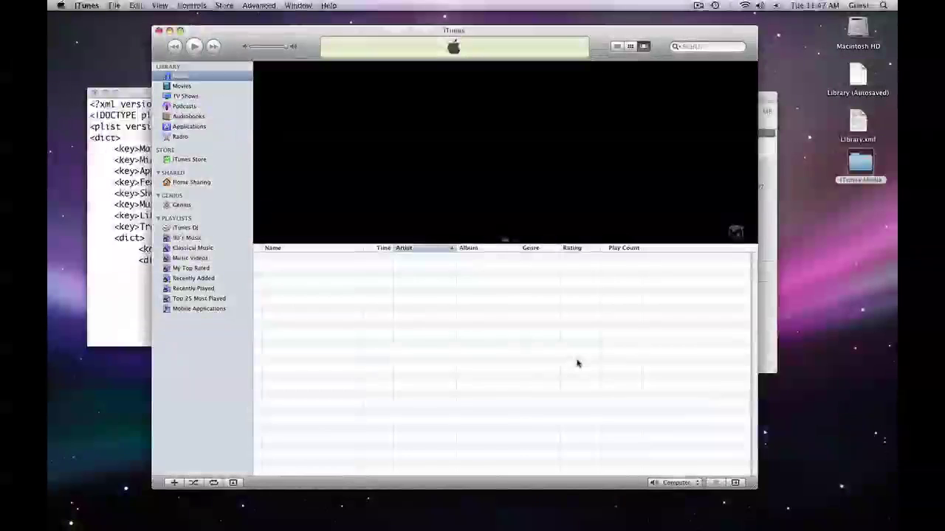
Rename the iTunes Media folder on the Desktop as itunesmusic.
click(868, 185)
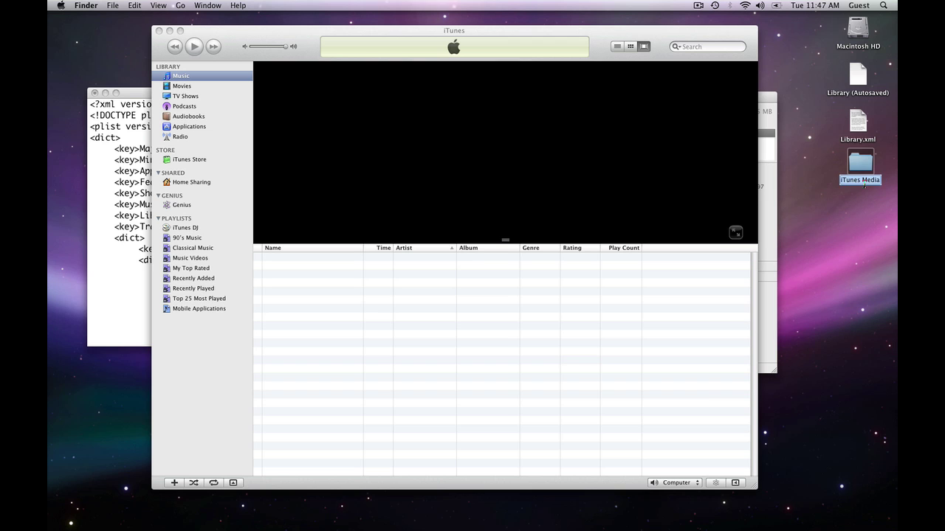
click(862, 181)
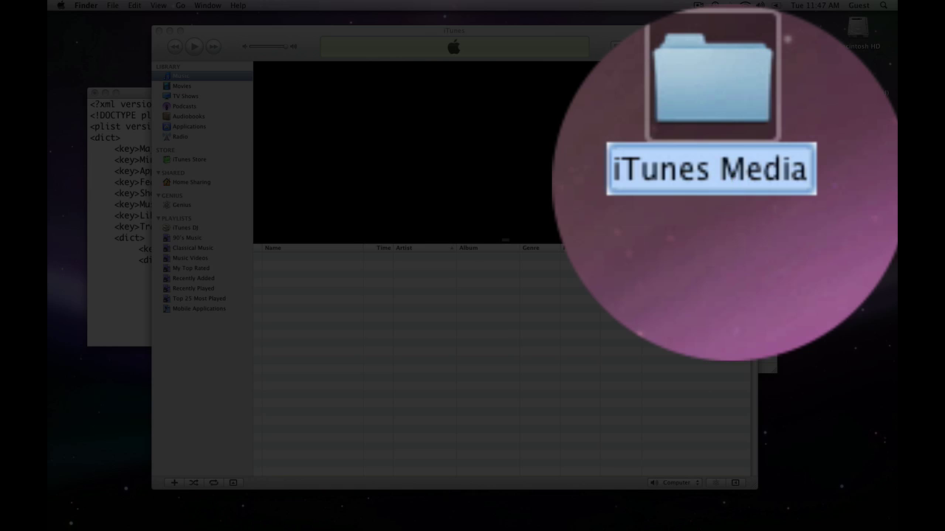
text(itunesmusic)
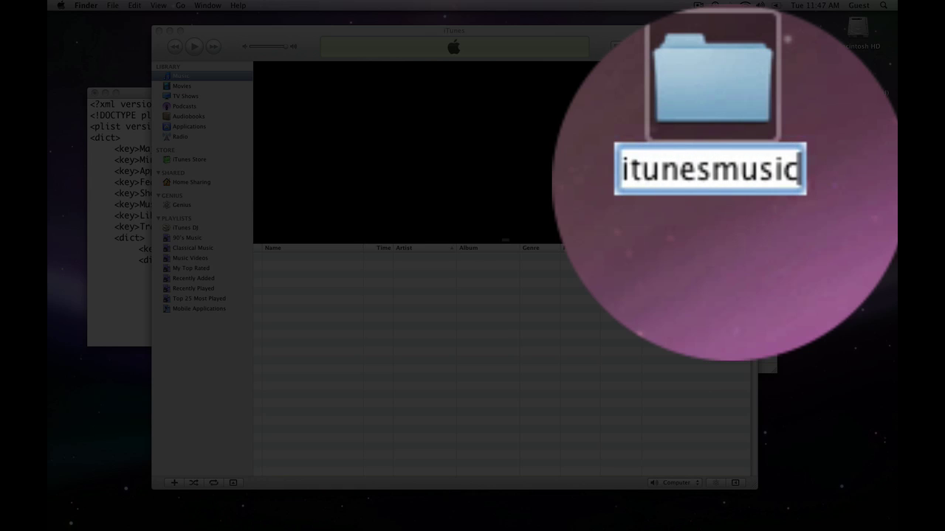
key(Return)
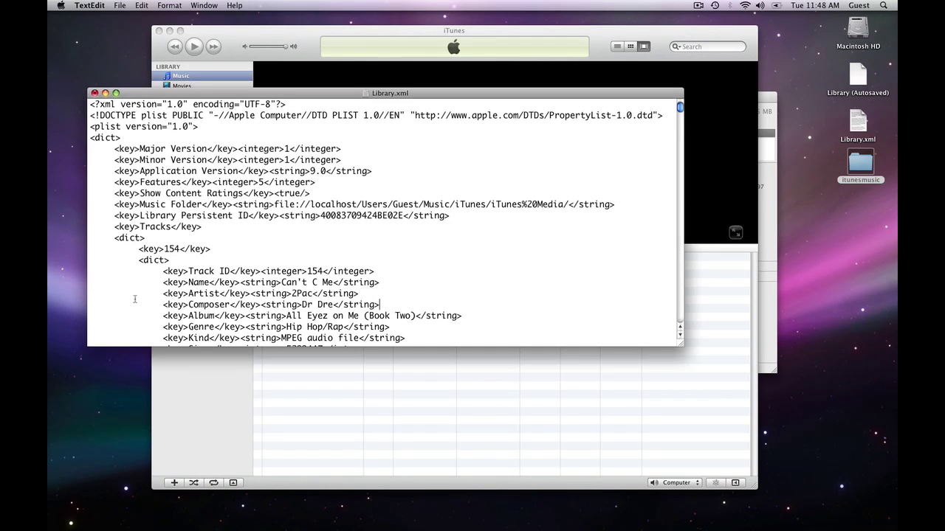
Examine the Music Folder entry in Library.xml by selecting its path value.
click(136, 298)
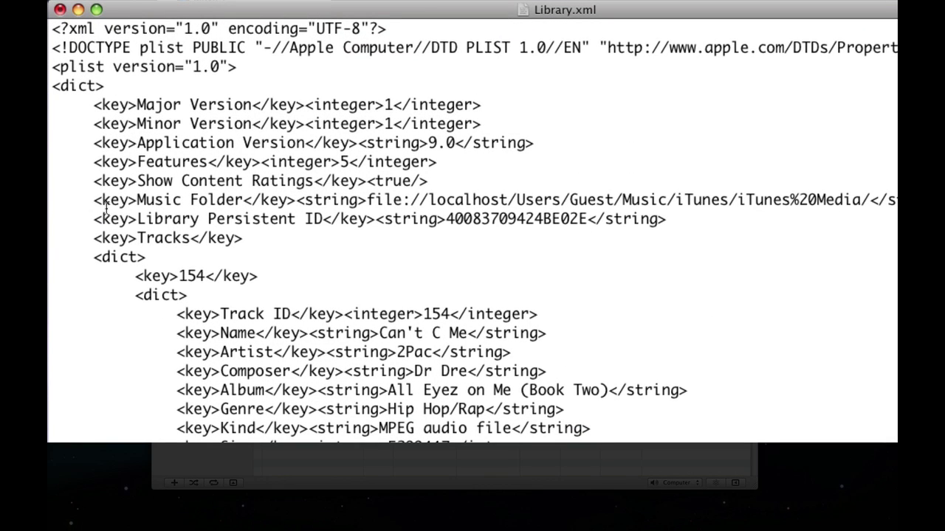
drag(115, 204, 874, 201)
key(super+c)
click(384, 205)
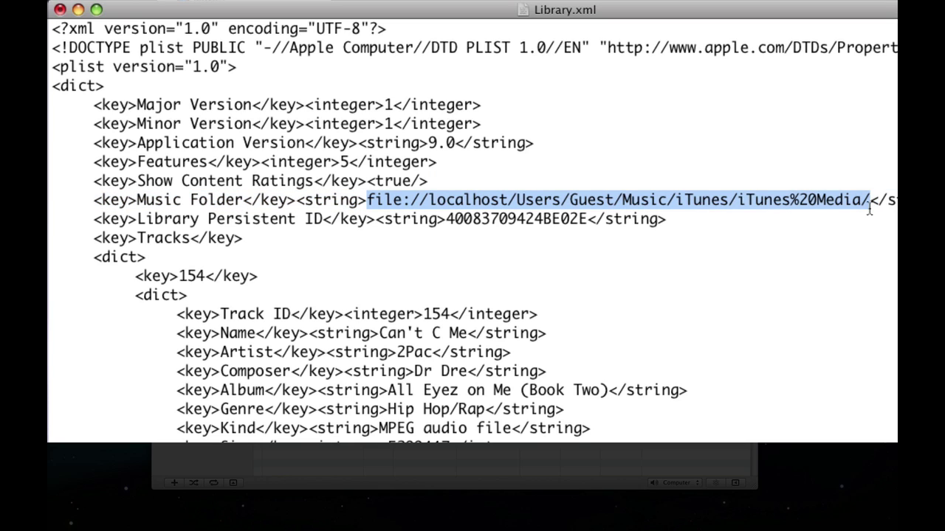
click(868, 204)
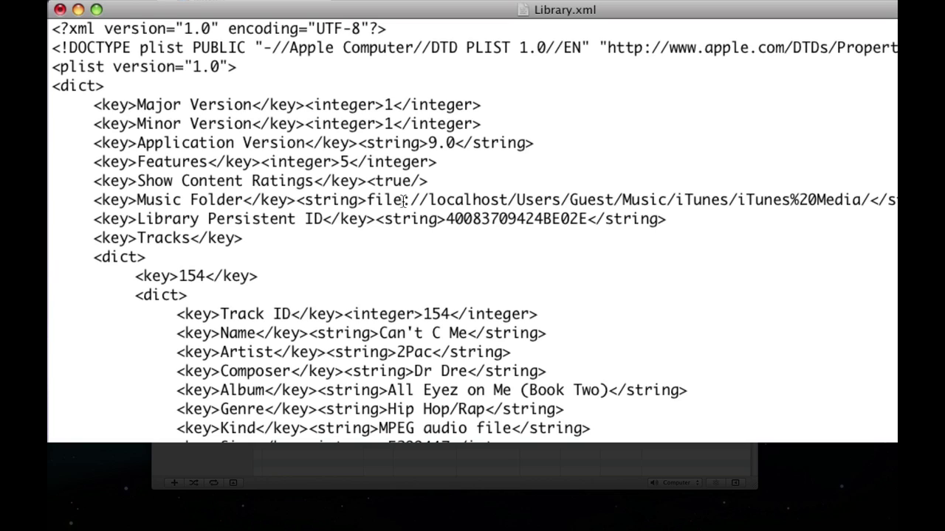
click(368, 200)
text(C:)
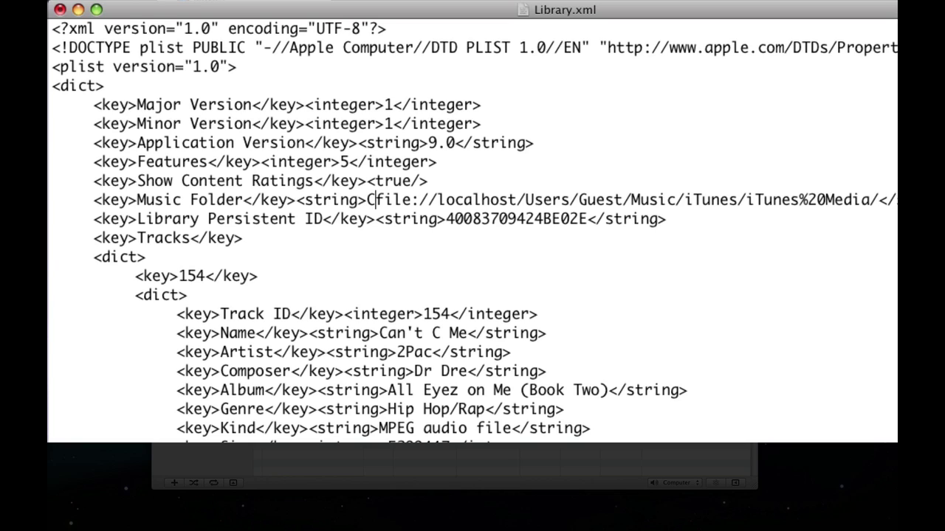
text(\)
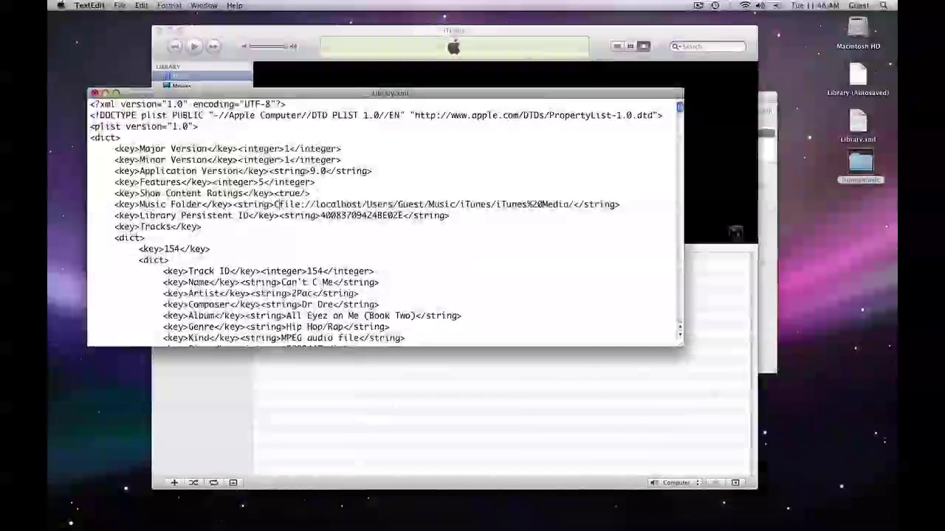
key(BackSpace)
key(BackSpace)
key(BackSpace)
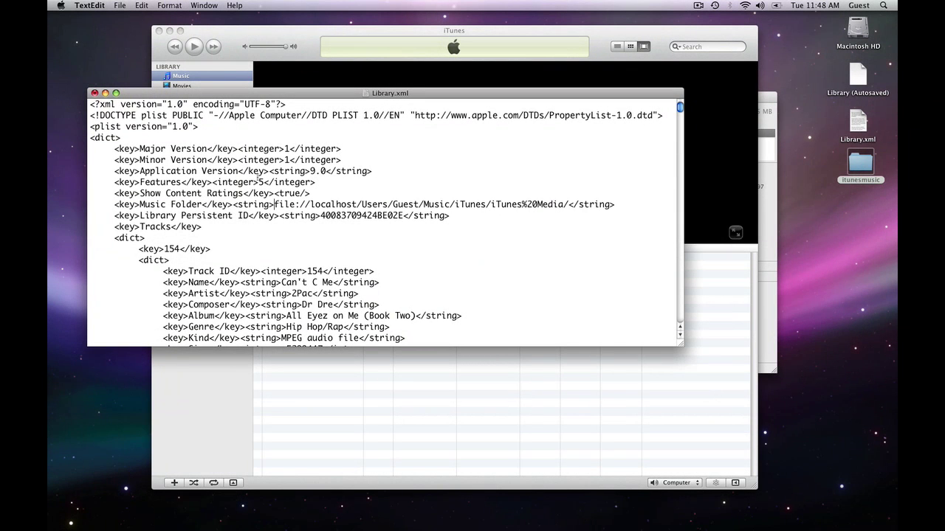
Show the file information of the itunesmusic folder on the Desktop to check where it is stored.
click(847, 168)
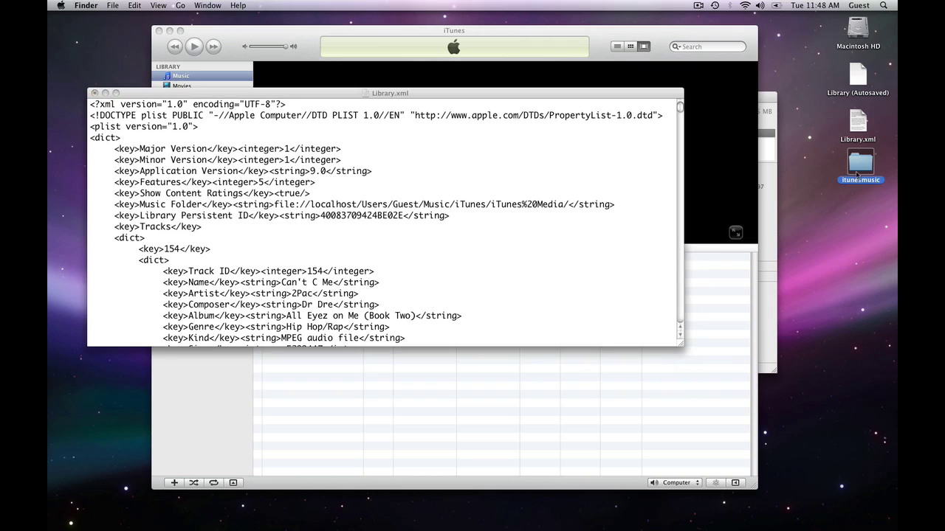
right_click(859, 176)
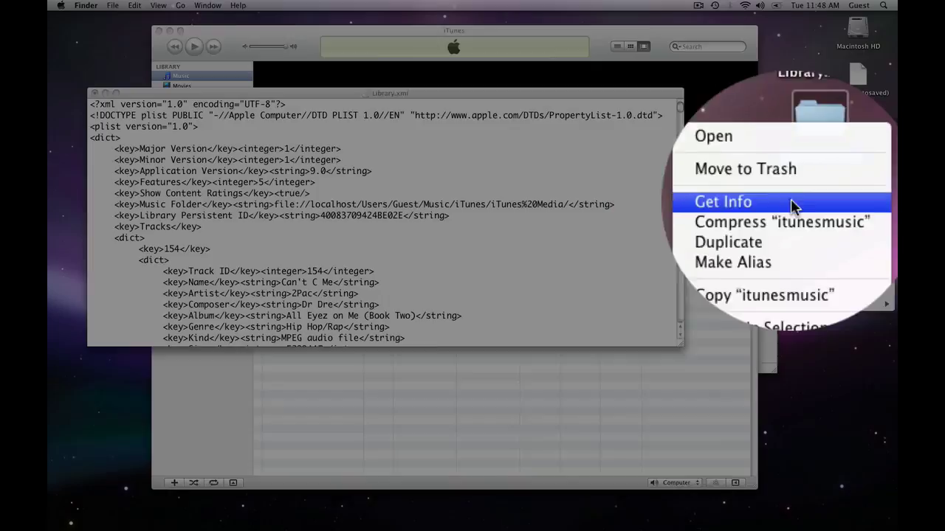
click(753, 221)
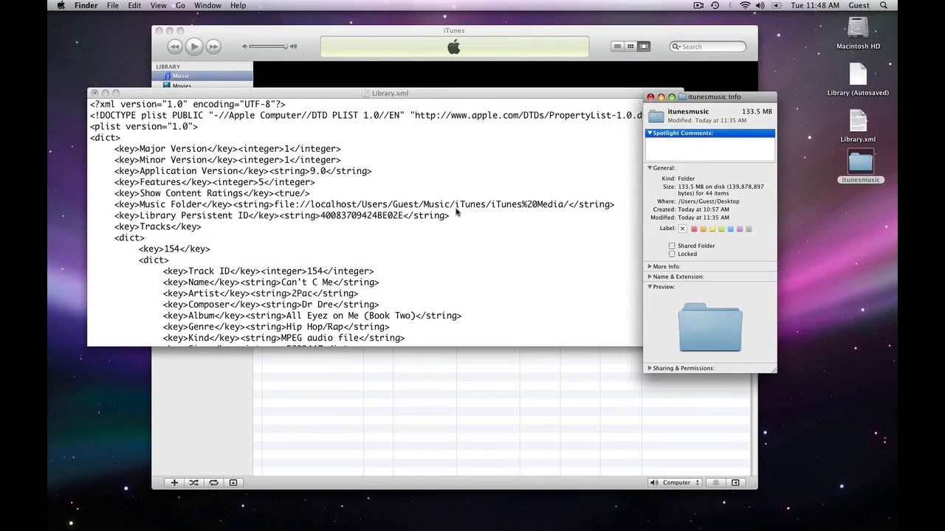
Return to Library.xml in TextEdit and select the full Music Folder path, from file:// through iTunes%20Media/.
click(441, 213)
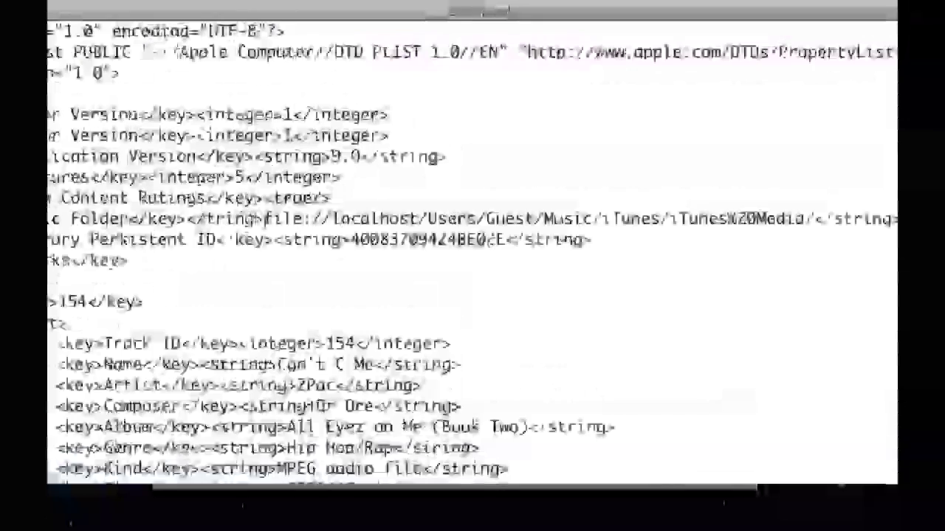
drag(275, 208, 298, 207)
drag(270, 274, 299, 276)
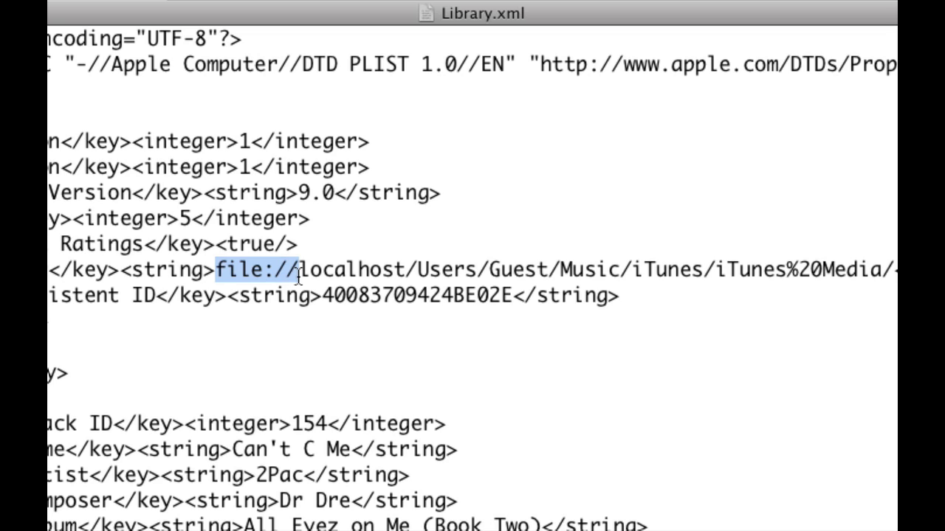
click(298, 275)
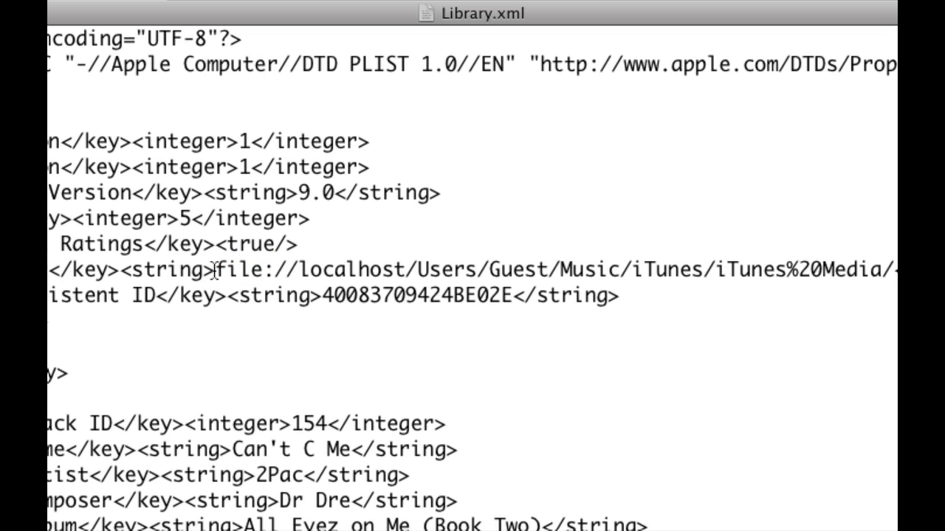
drag(216, 272, 893, 274)
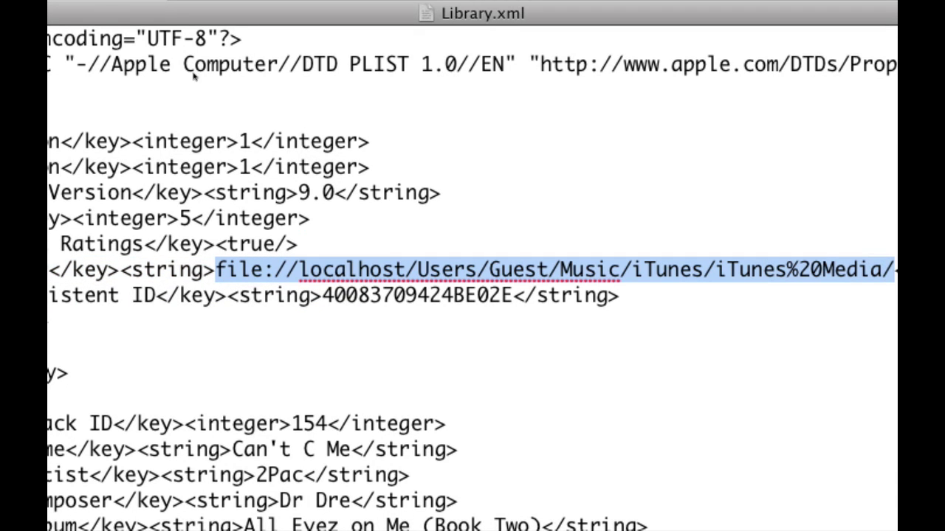
Open Find for Library.xml and enter the old path file://localhost/Users/Guest/Music/iTunes/iTunes%20Media/ as the search text.
click(111, 6)
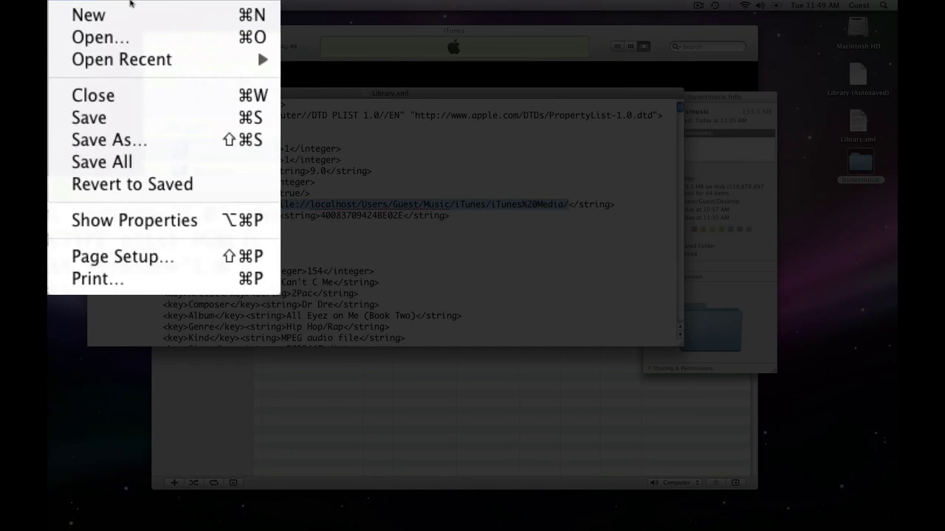
mouse_move(137, 5)
mouse_move(148, 99)
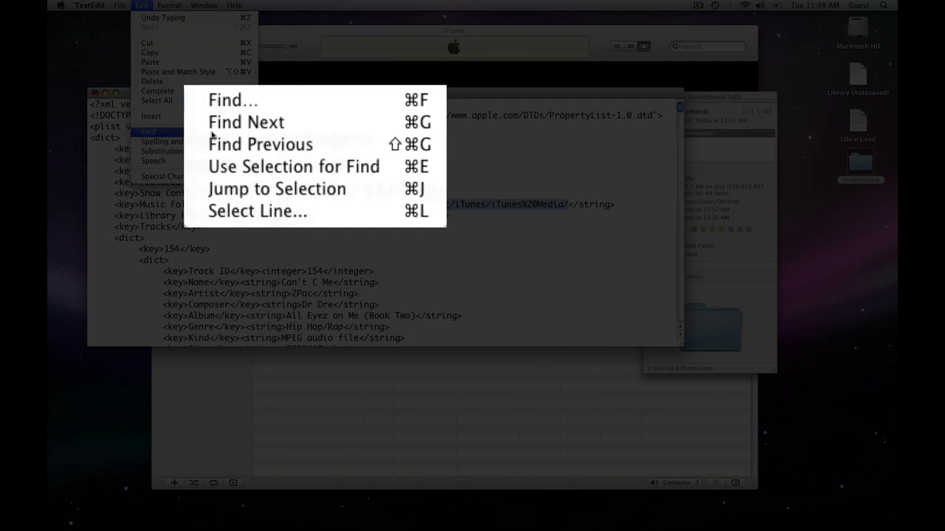
click(224, 99)
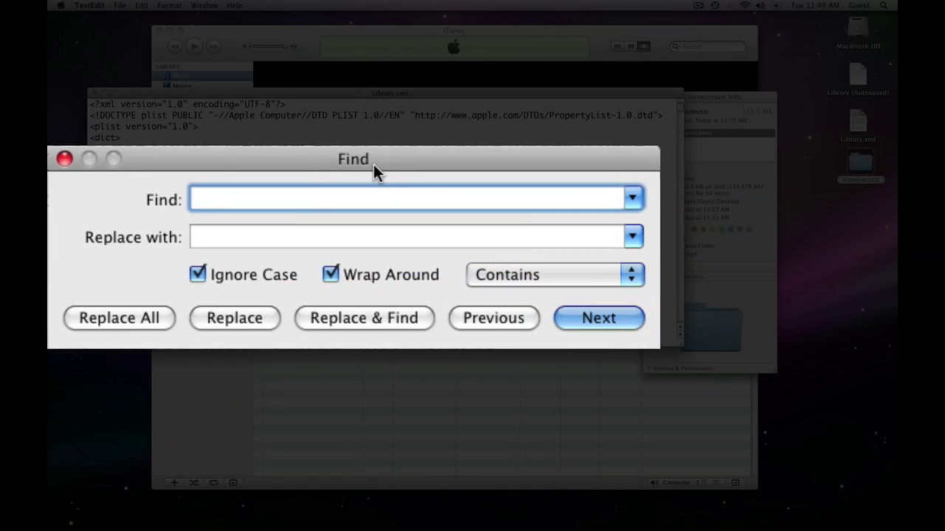
key(super+v)
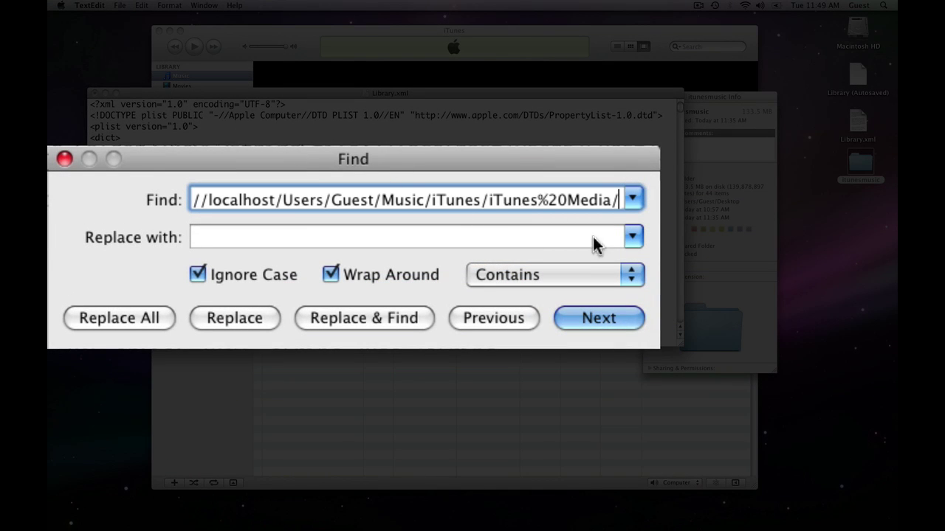
drag(516, 157, 517, 220)
Replace all occurrences of the old music folder path with file://Users/Guest/Desktop/itunesmusic/.
click(246, 298)
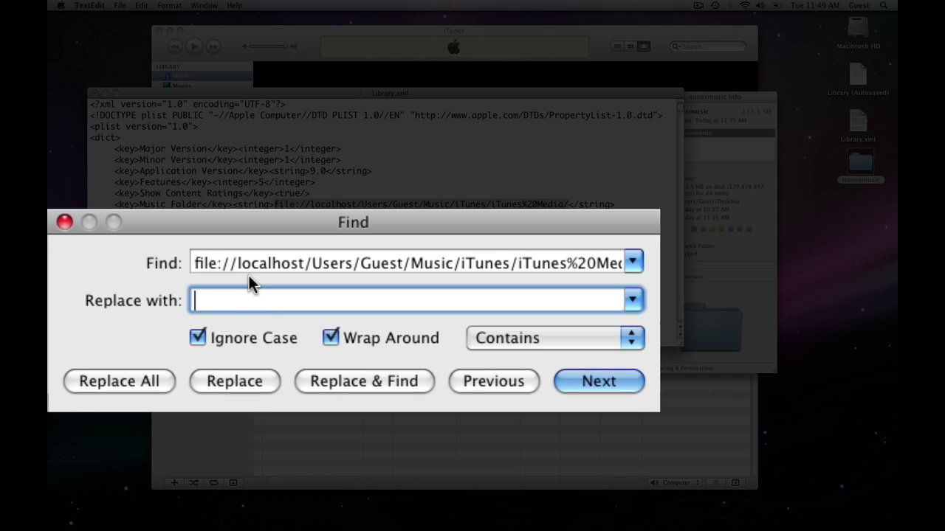
text(file://Users/G)
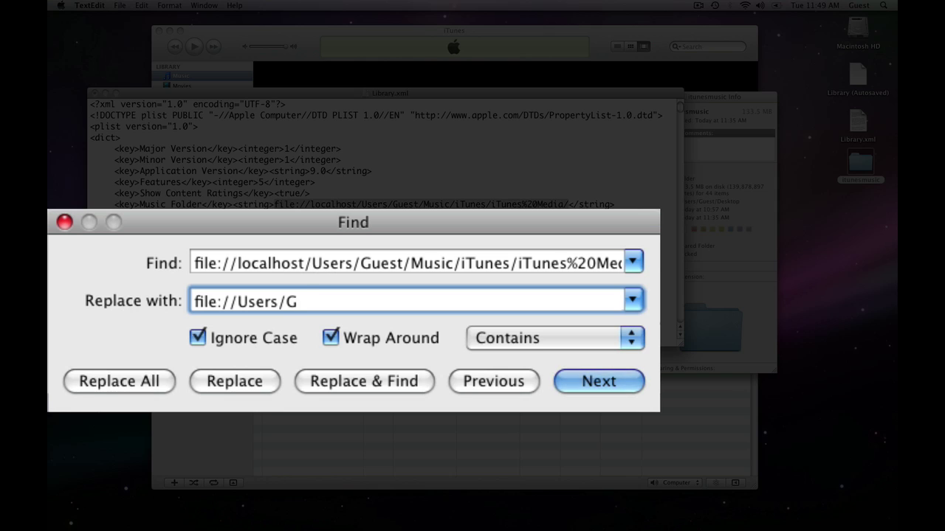
text(uest/Desk)
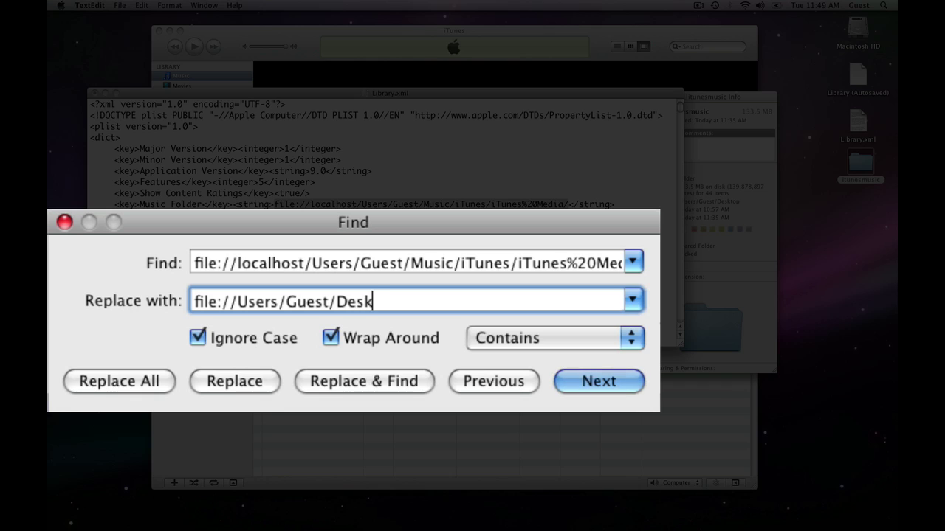
text(top/itunesm)
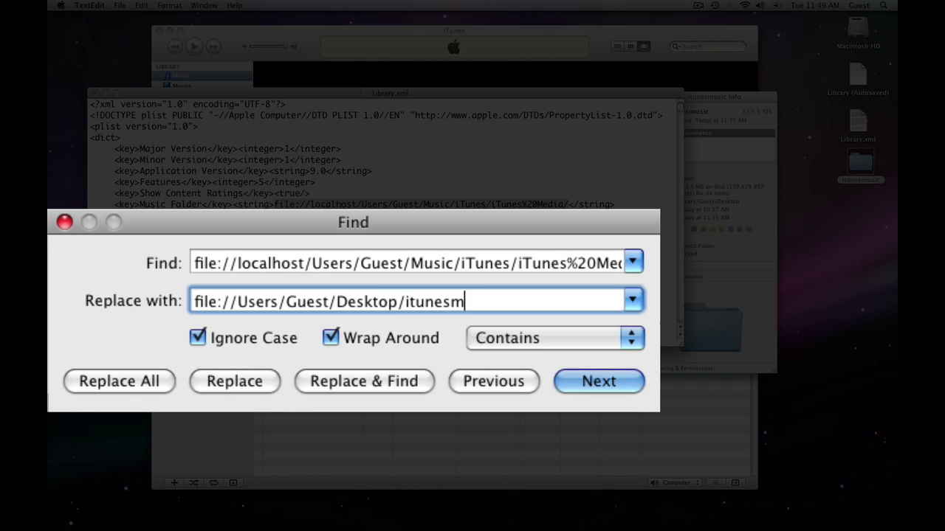
text(usic/)
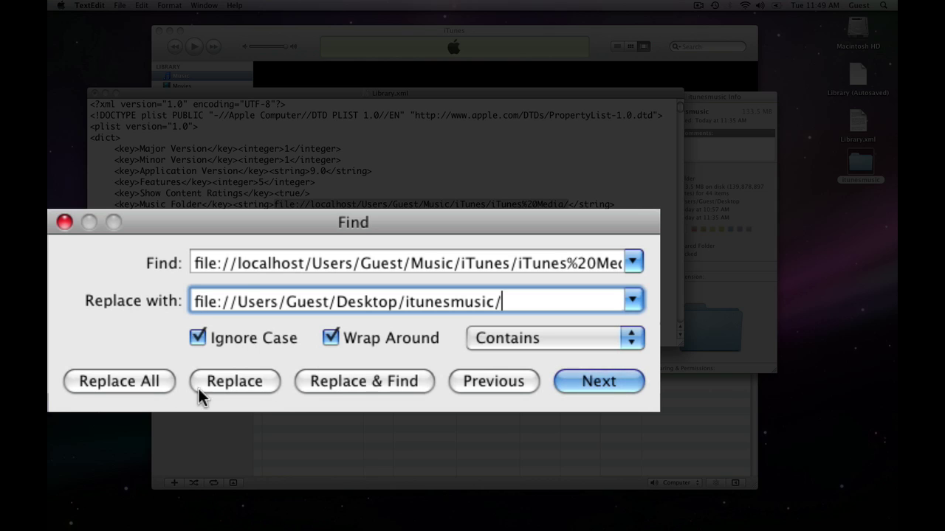
click(144, 390)
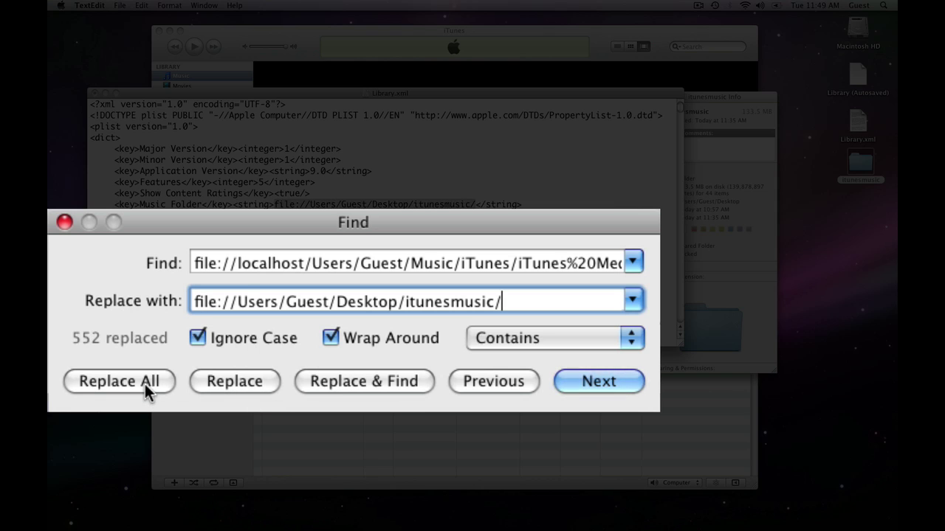
Search for leftover occurrences of the old path, close Find and check the Music Folder and track Location entries in Library.xml.
click(579, 380)
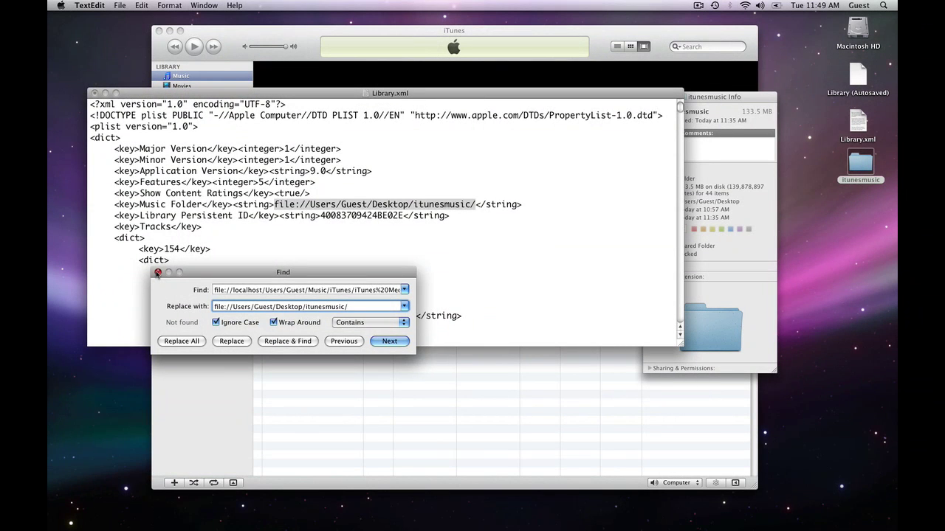
click(154, 273)
scroll(258, 253, down, 3)
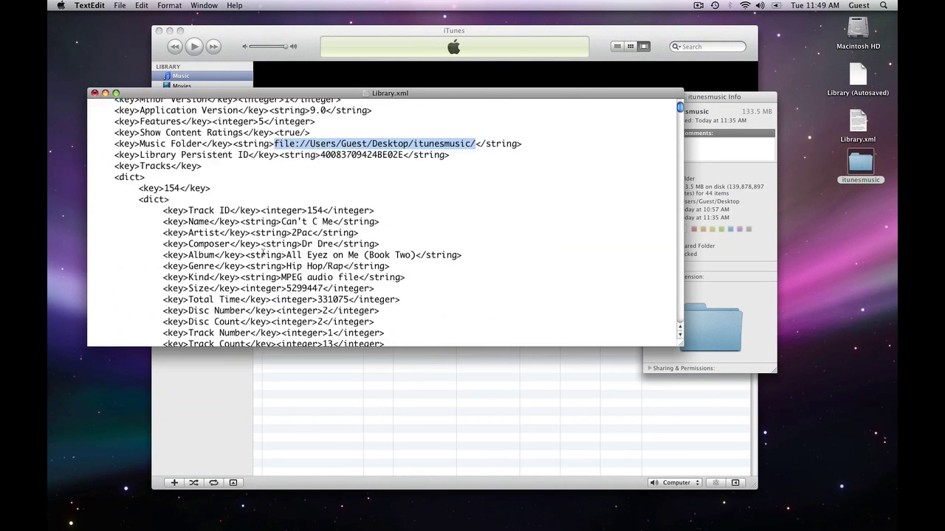
scroll(263, 253, down, 10)
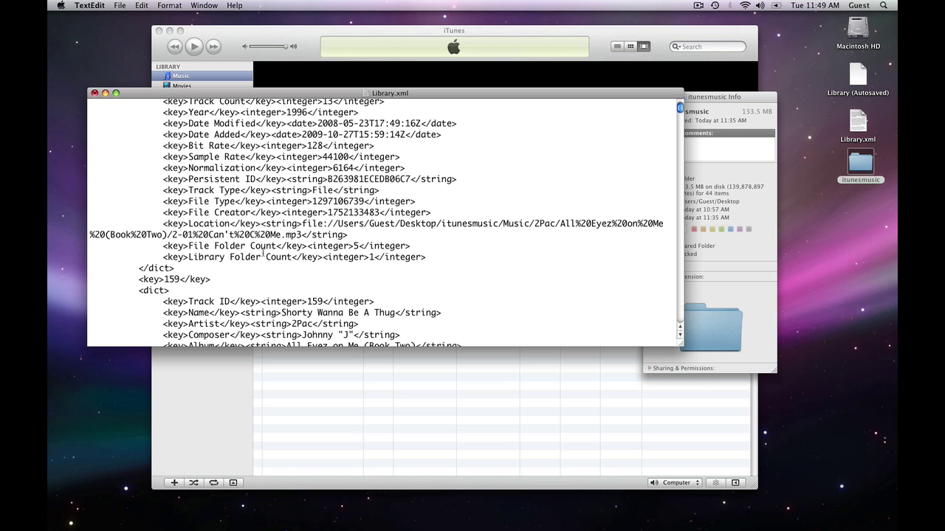
scroll(263, 253, up, 12)
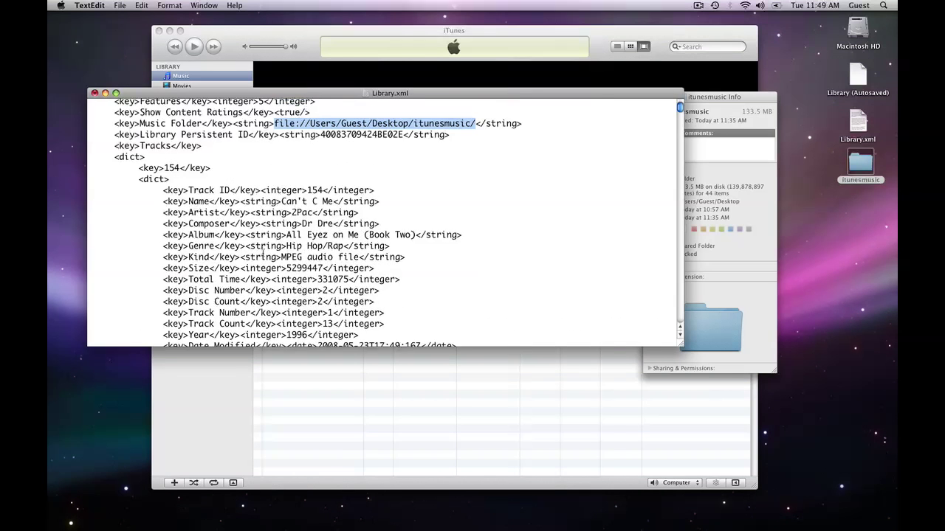
click(337, 186)
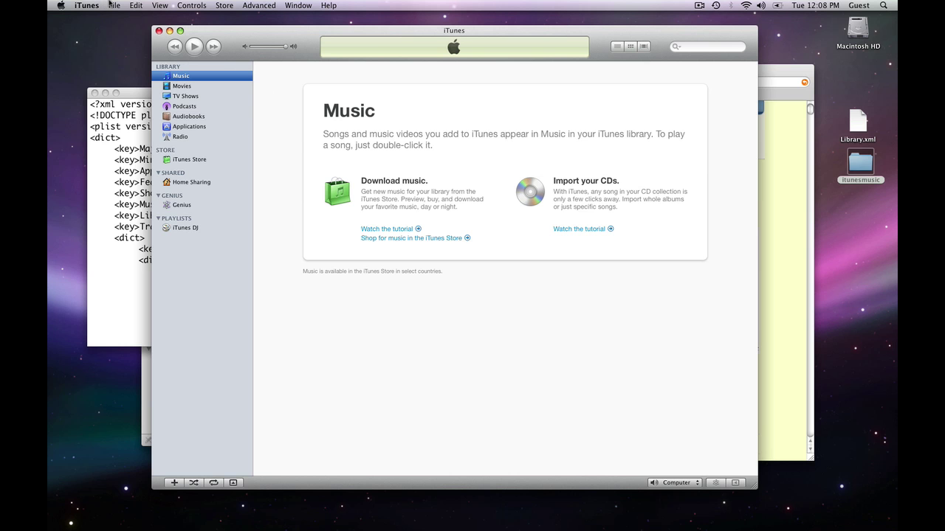
Import Library.xml from the Desktop into iTunes using Import Playlist.
click(112, 6)
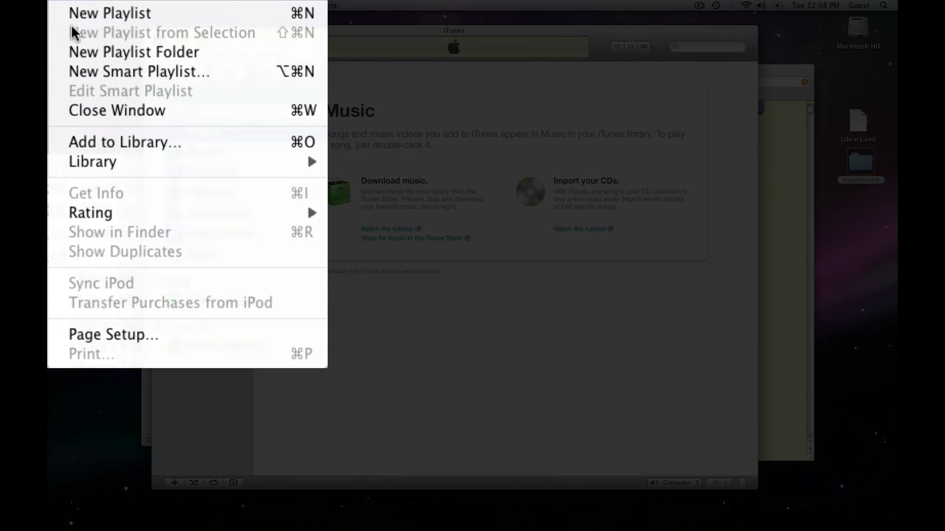
mouse_move(96, 161)
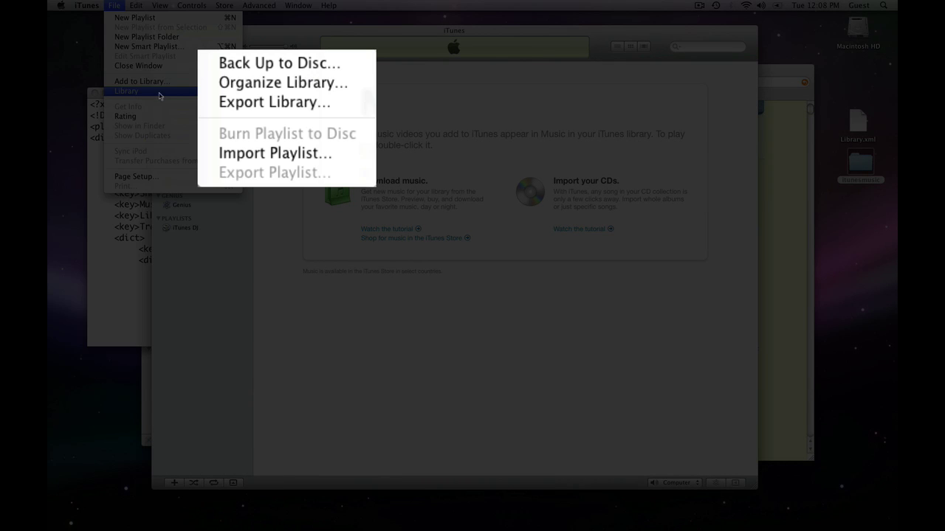
click(270, 154)
click(408, 98)
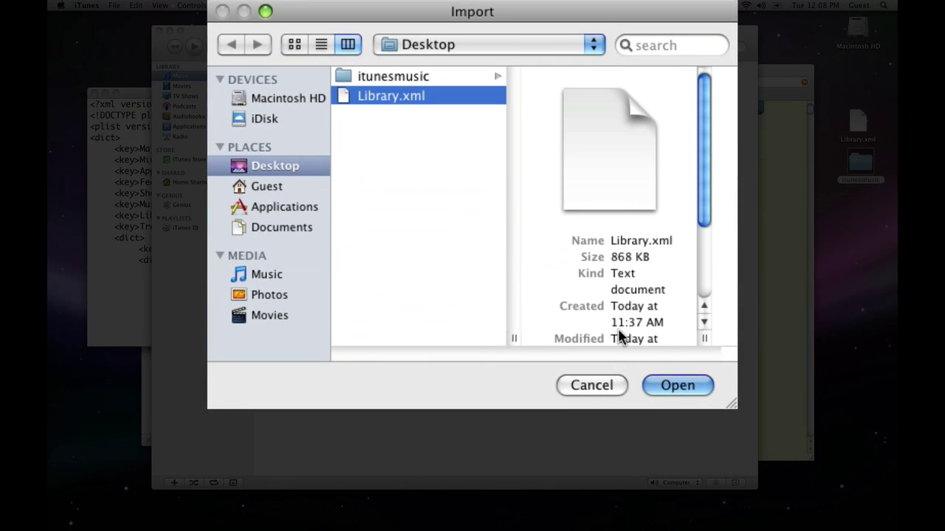
click(673, 386)
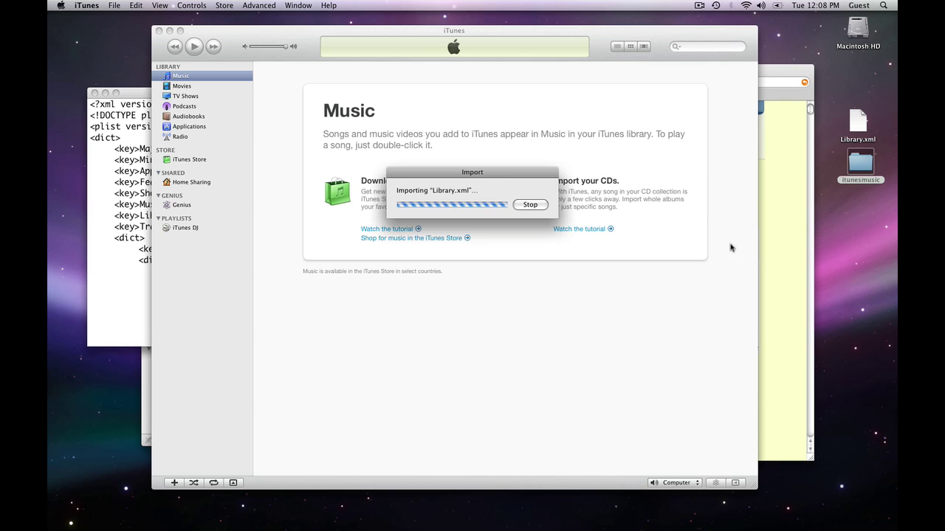
Switch to Safari and read through the kadavy.net article on transferring an iTunes library from one computer to another.
click(767, 261)
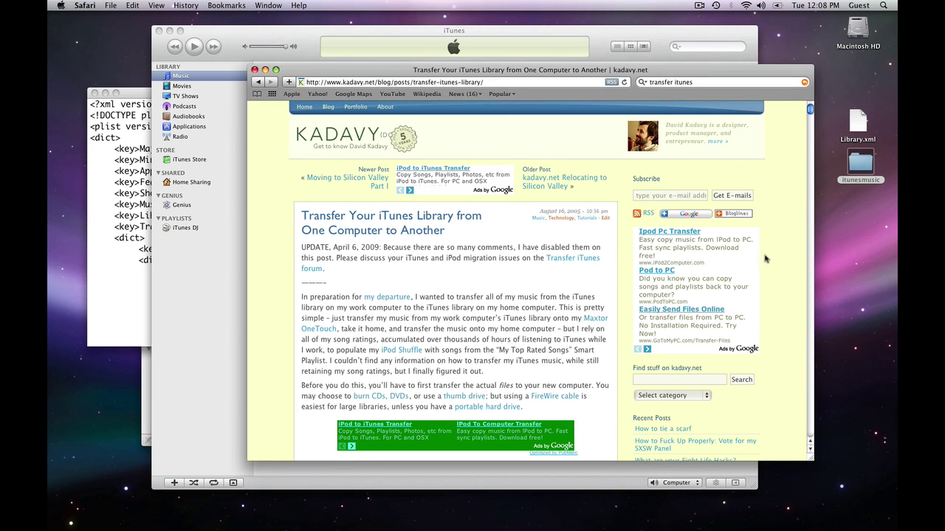
scroll(765, 259, down, 5)
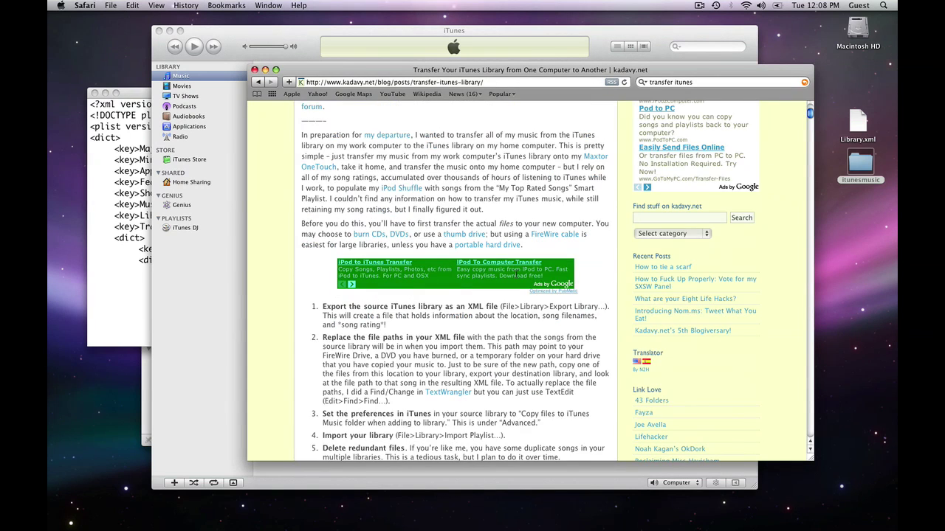
scroll(516, 276, up, 5)
scroll(516, 276, down, 3)
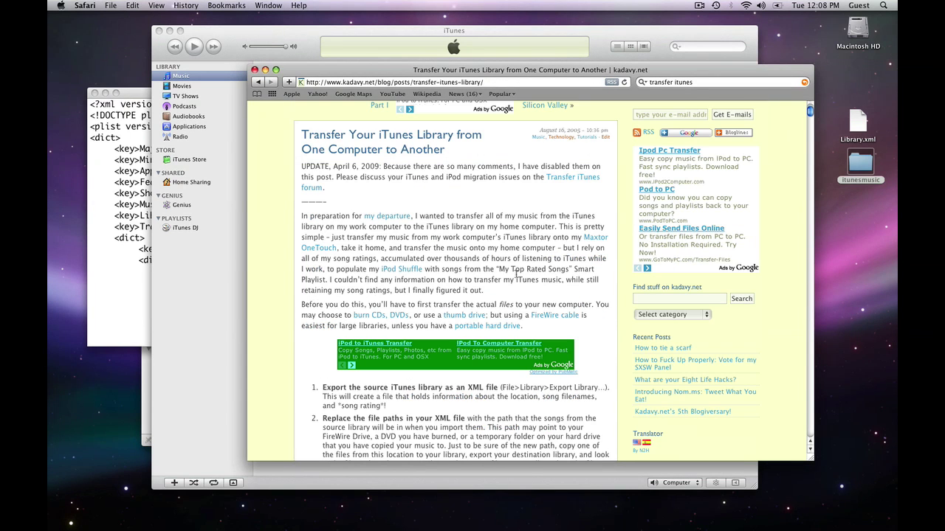
scroll(516, 276, up, 3)
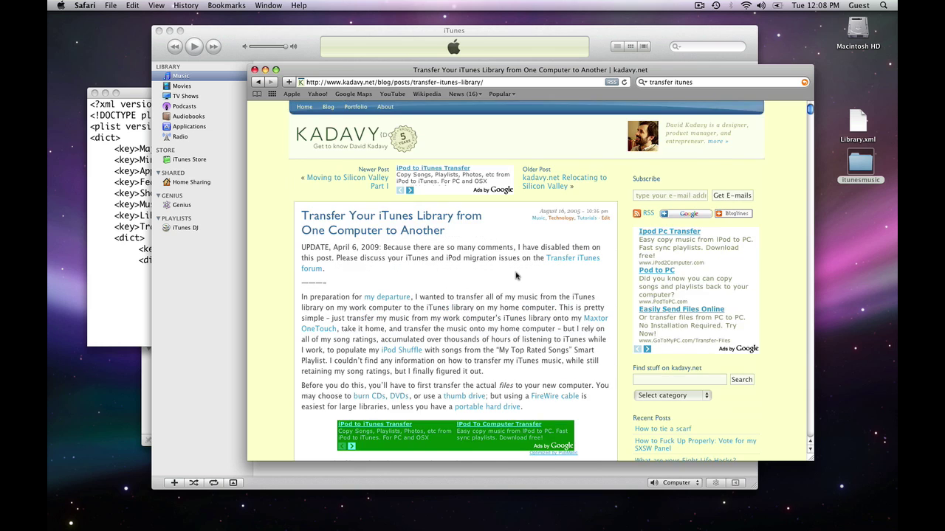
scroll(516, 276, down, 6)
scroll(516, 276, up, 6)
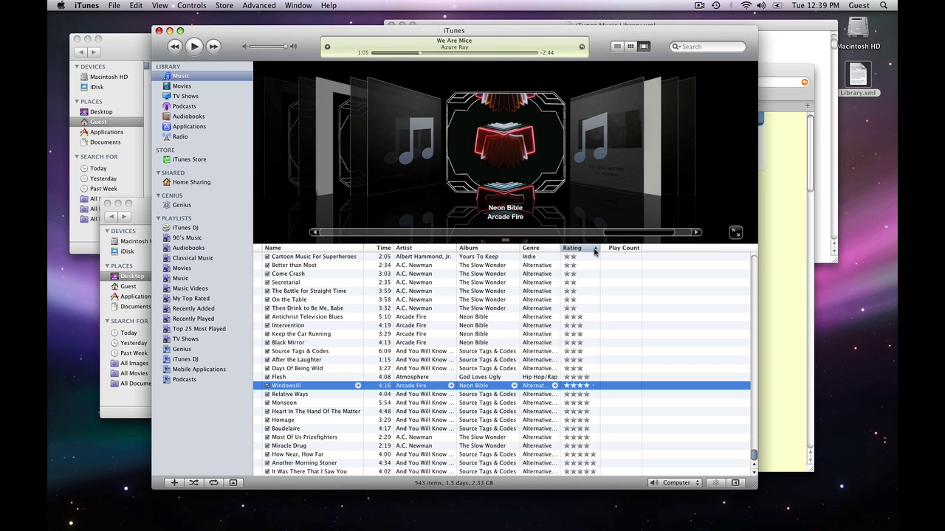
Sort the iTunes music list by Rating in both directions, finishing in ascending order, and look through the song ratings.
click(594, 248)
click(594, 248)
click(594, 248)
click(595, 248)
click(594, 248)
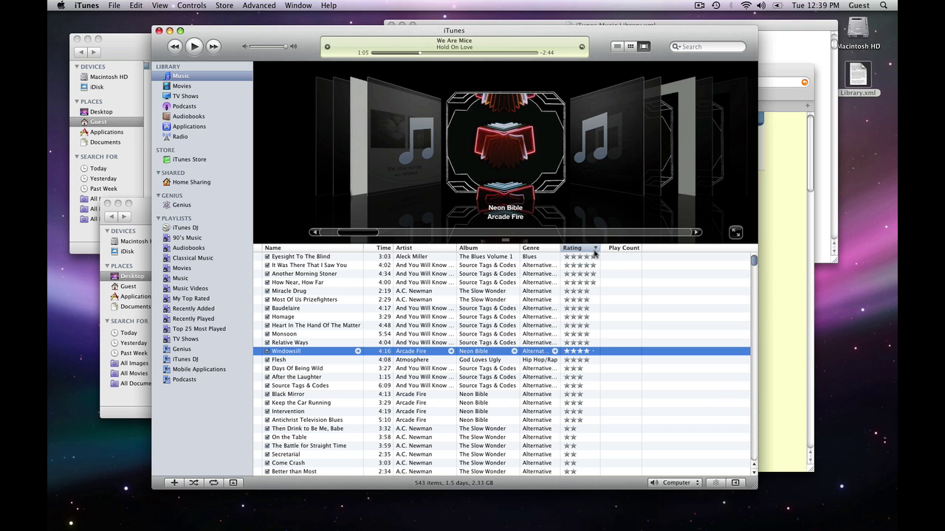
click(595, 248)
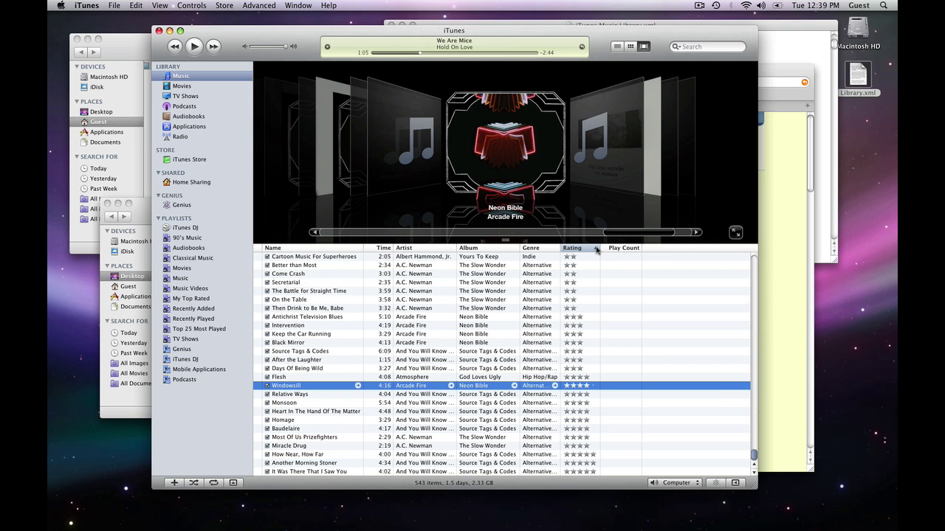
scroll(595, 288, up, 7)
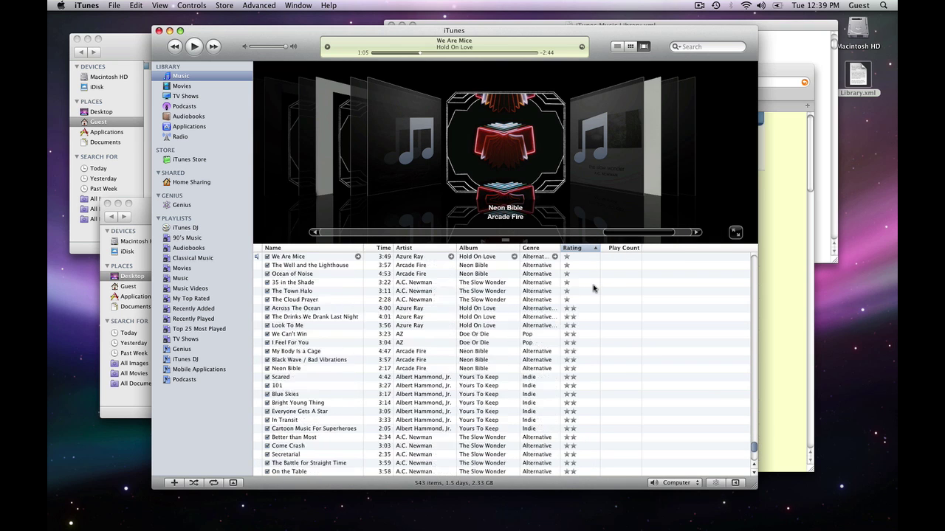
View the article A Mood-Based iTunes Star Rating System in Safari, and return to the iTunes library.
click(764, 287)
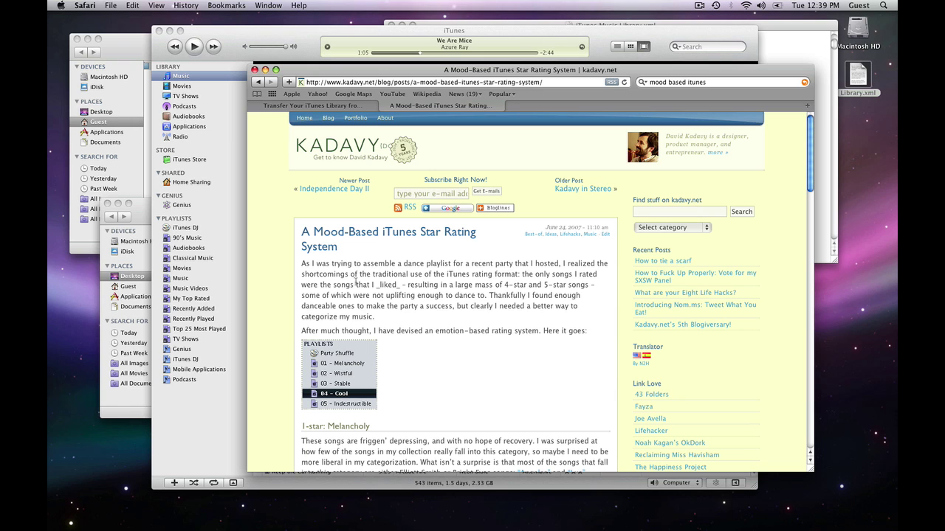
click(310, 34)
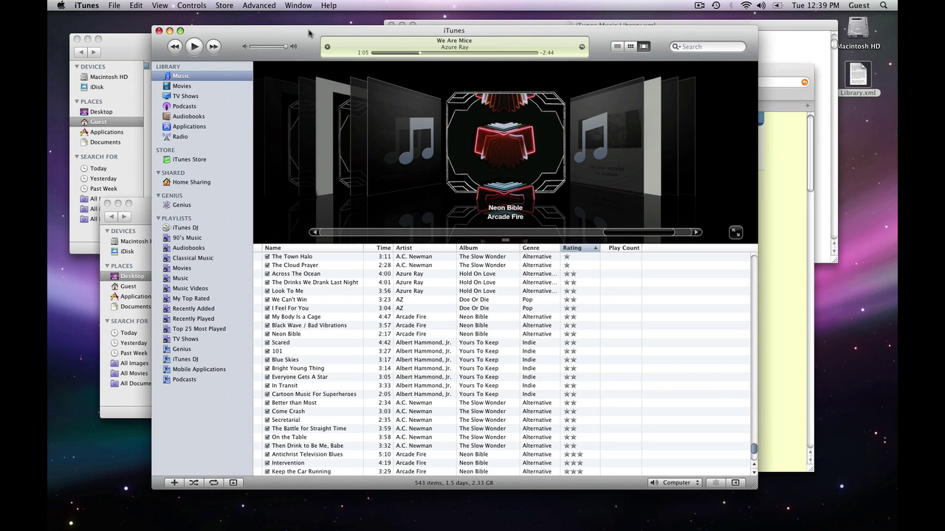